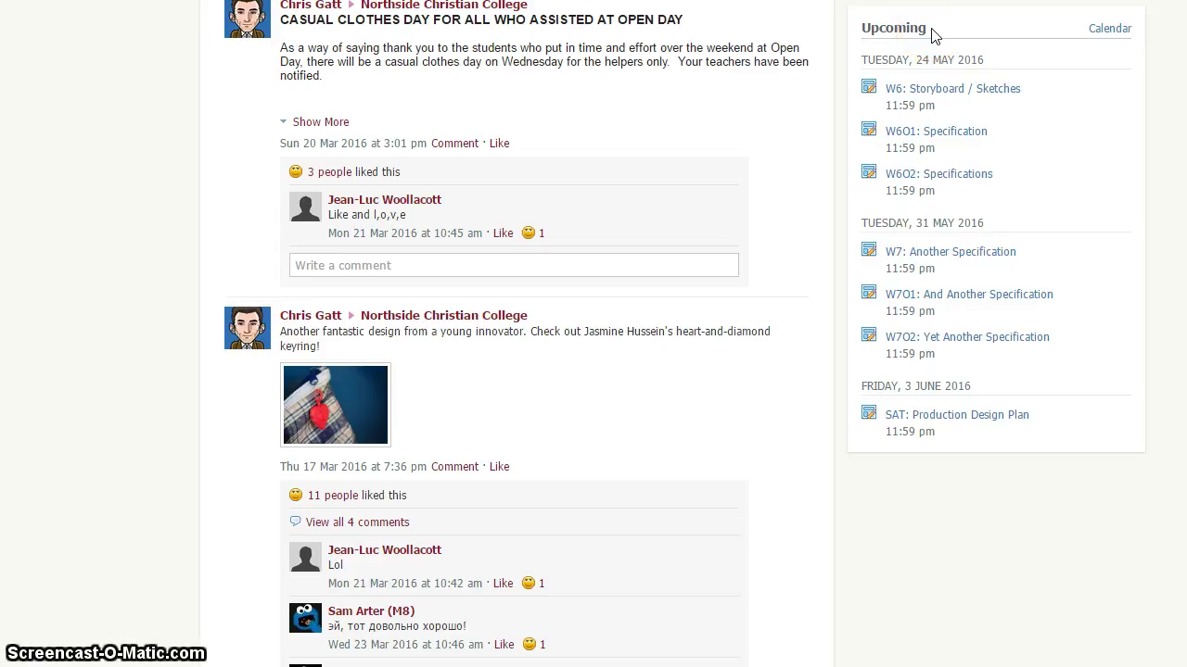
scroll(1134, 83, up, 20)
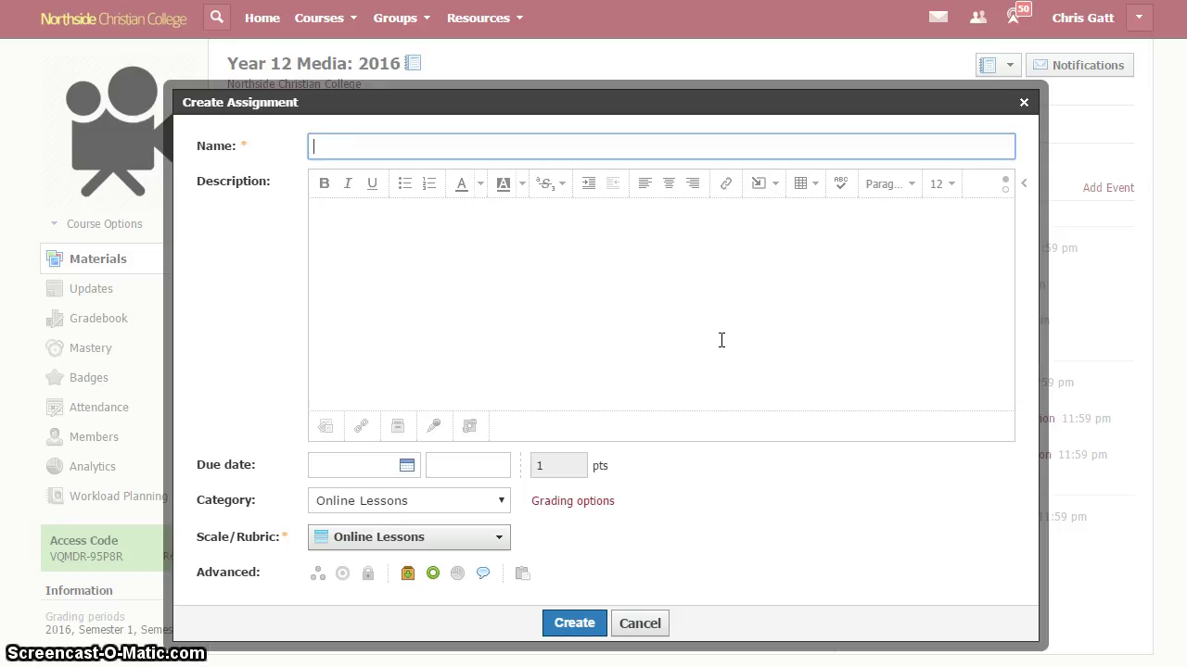
Name the new assignment "Test" and enter "Text" as its description
text(Test)
click(697, 258)
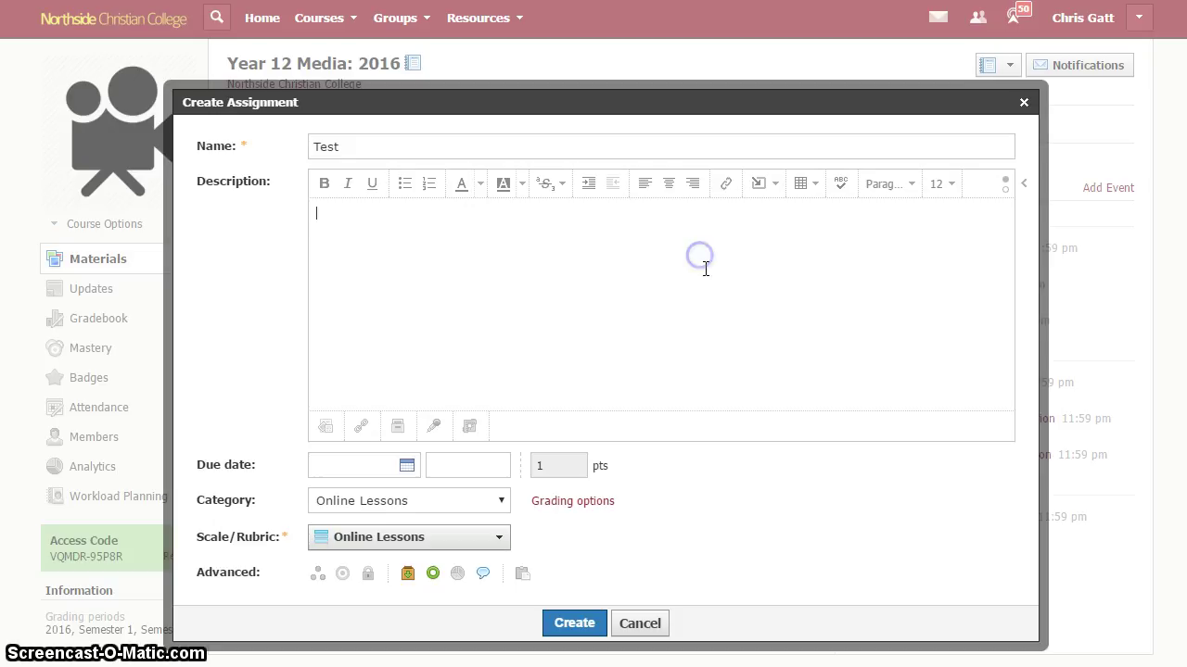
text(Test)
key(BackSpace)
key(BackSpace)
key(BackSpace)
key(BackSpace)
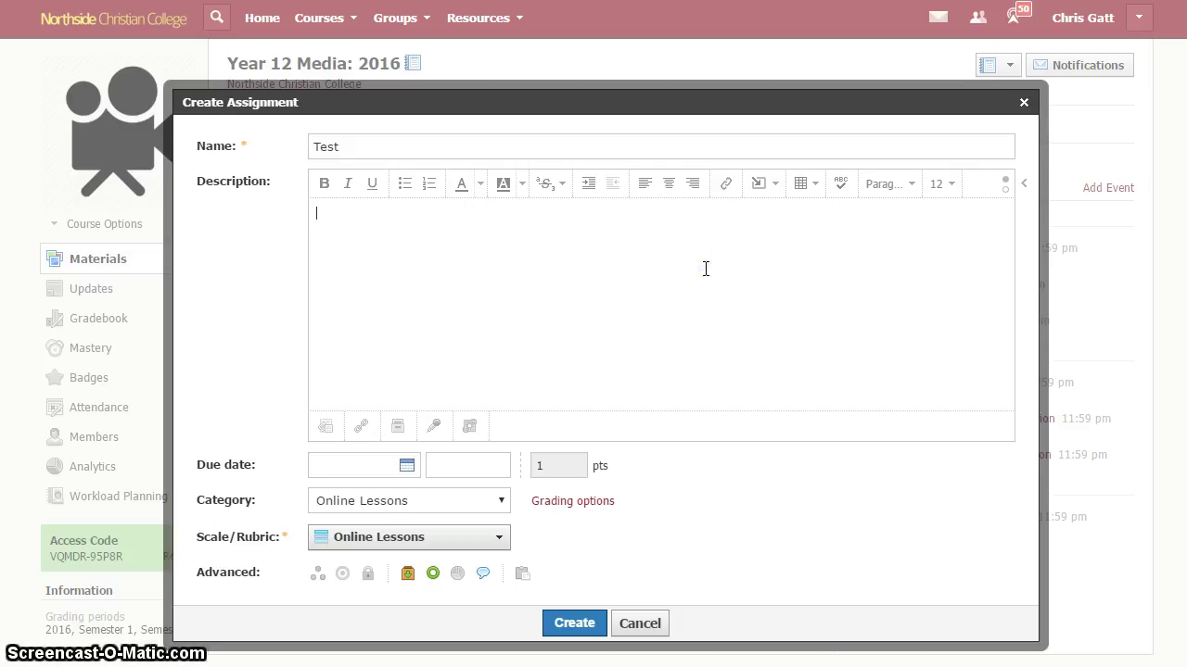
text(Text)
Set the assignment's due date to 27/5/16 and its category to Class Work, leaving Online Lessons as the scale/rubric
click(401, 467)
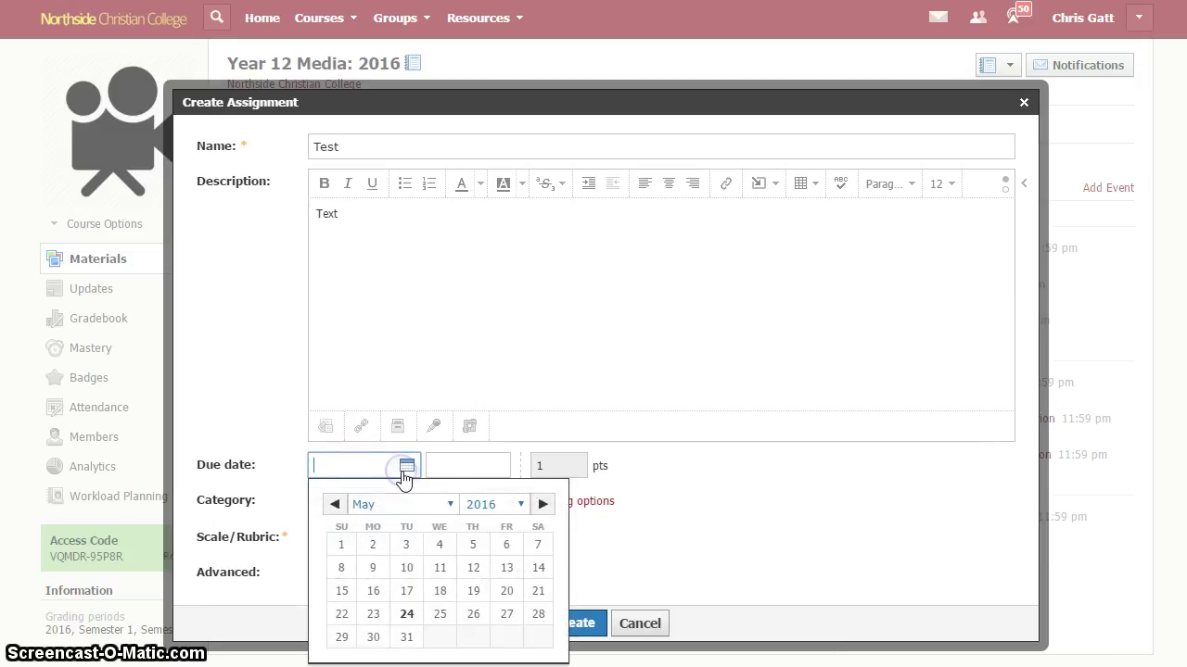
click(510, 616)
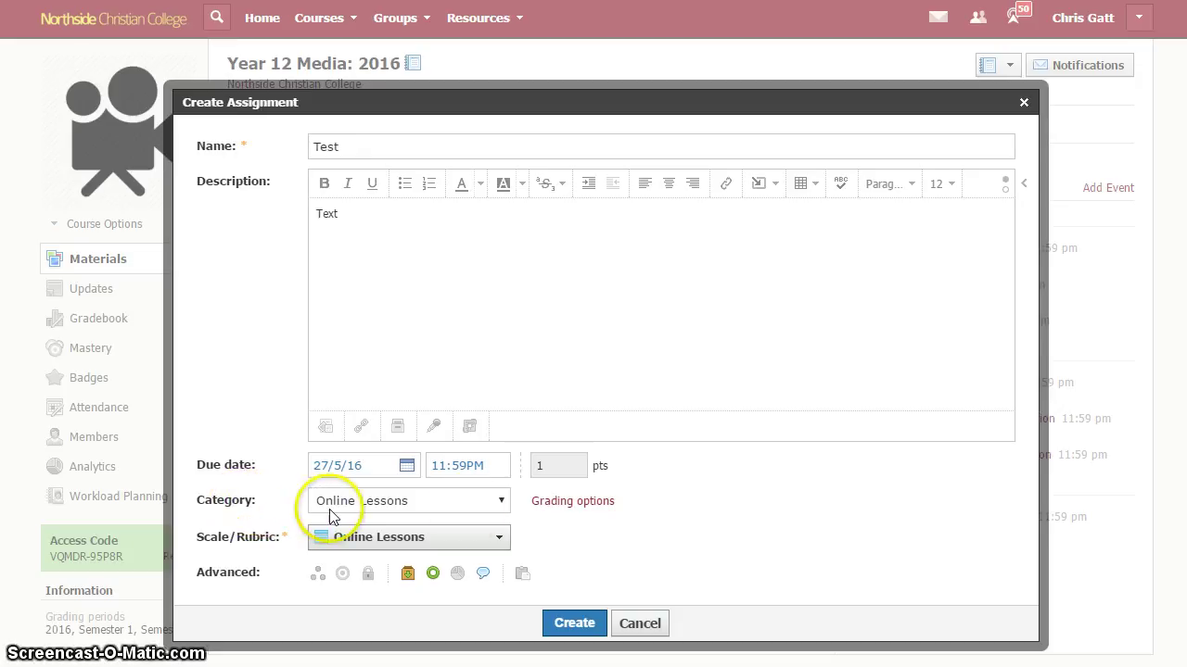
click(485, 506)
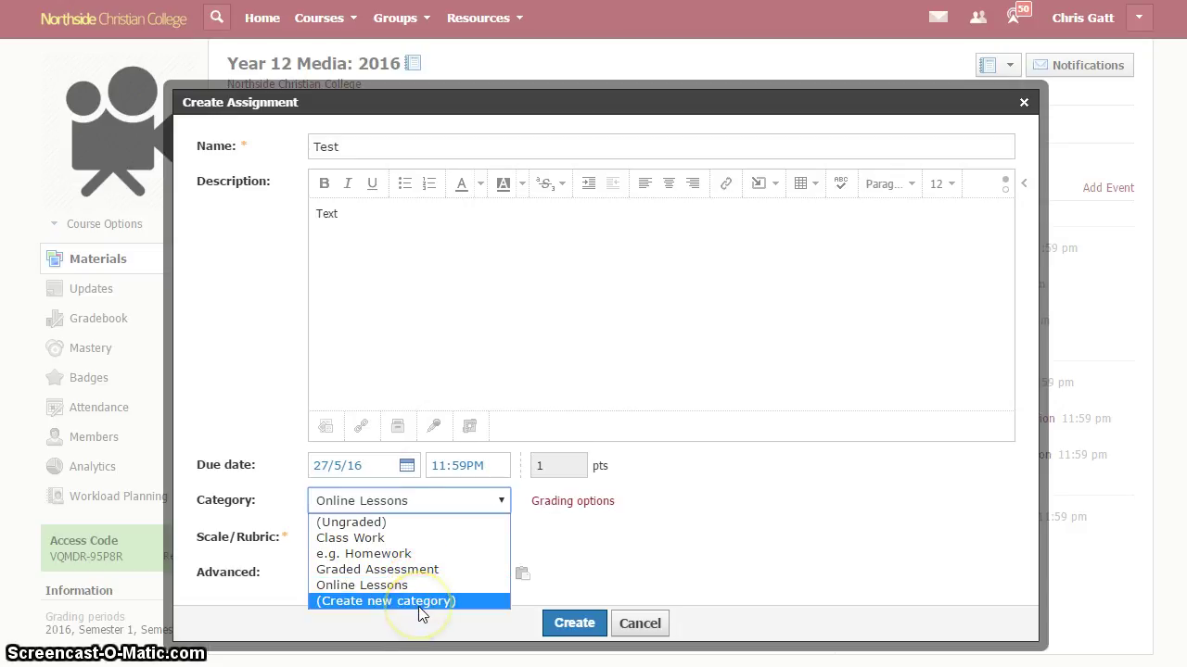
click(401, 539)
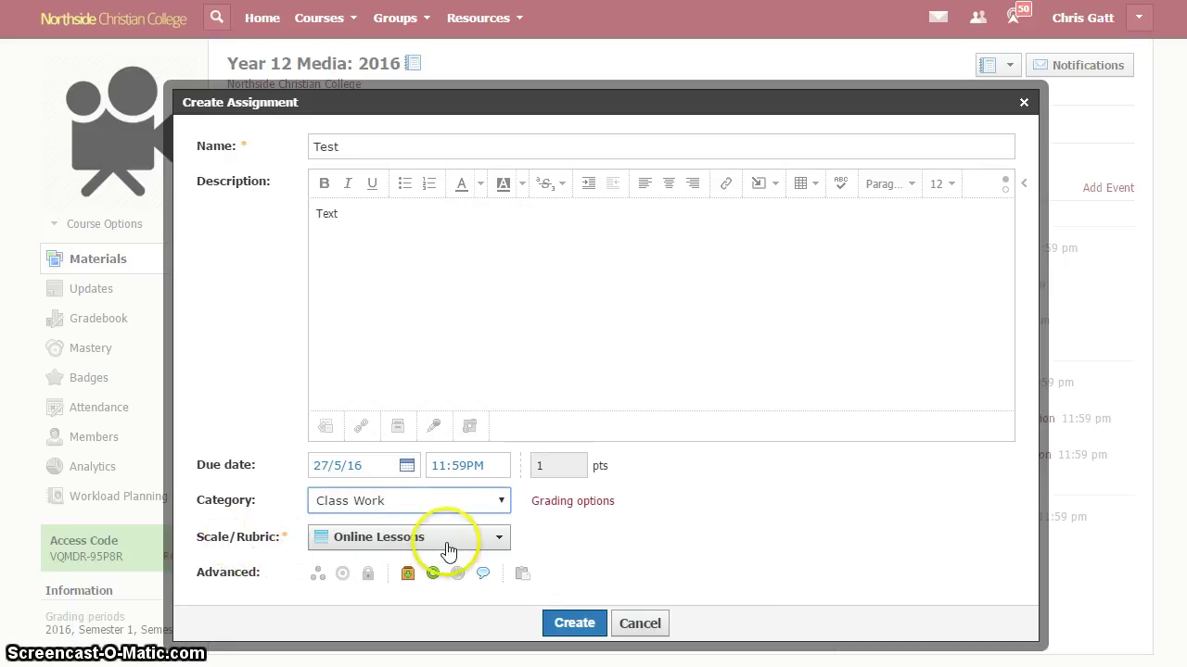
click(499, 546)
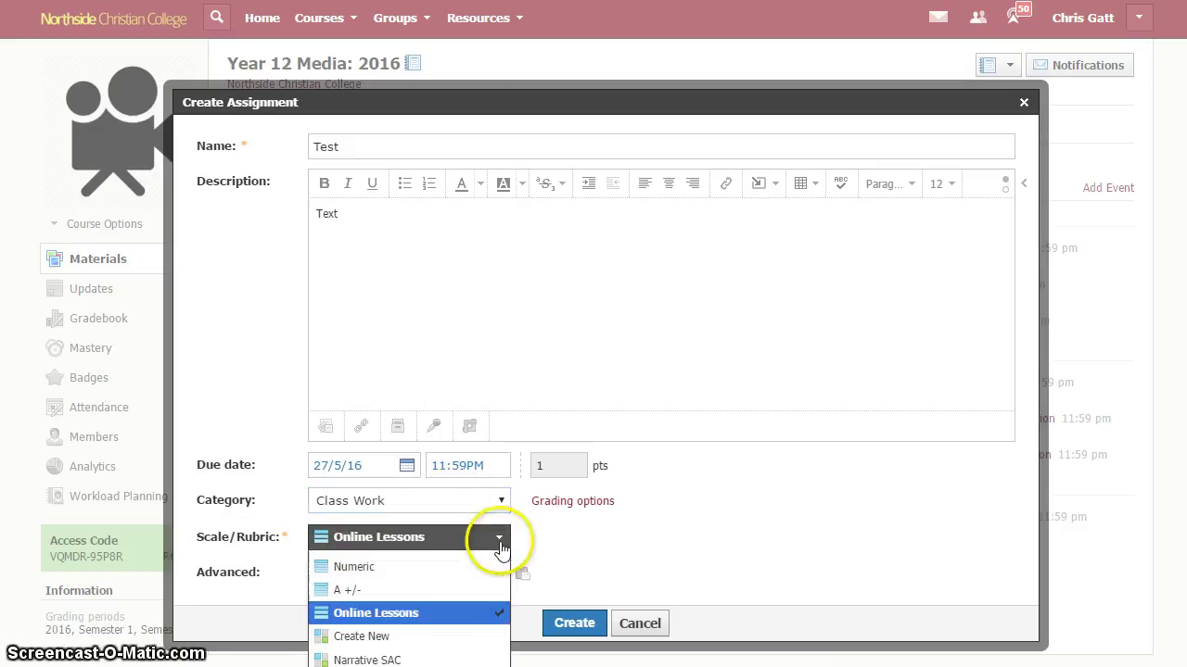
click(499, 547)
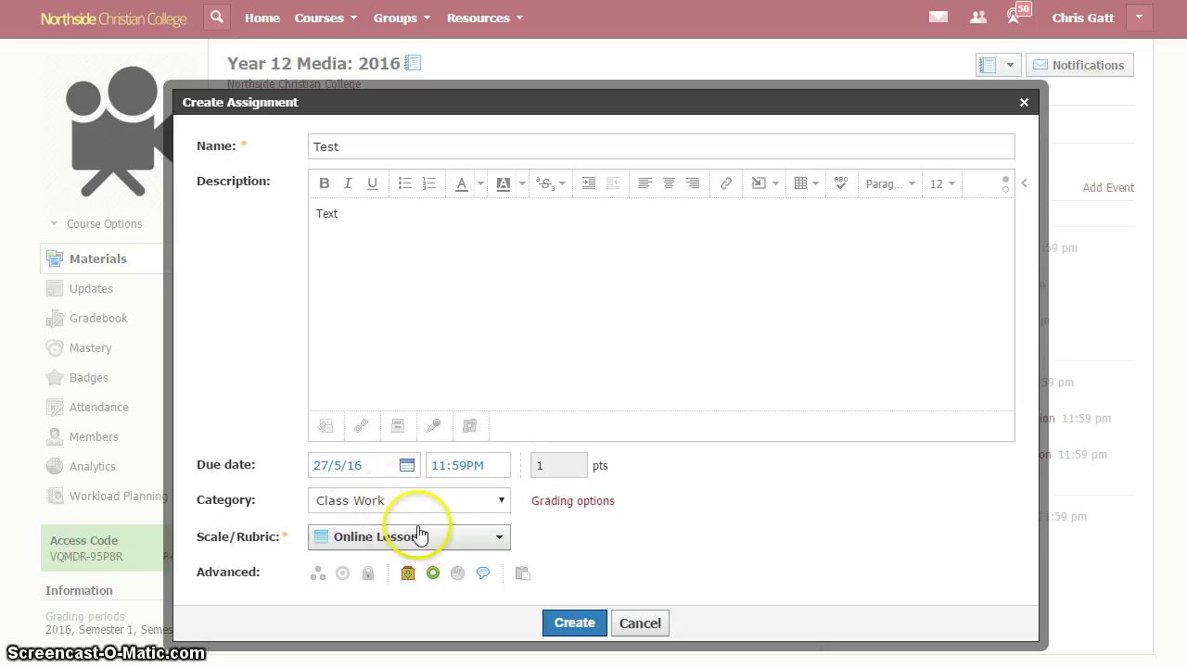
click(408, 574)
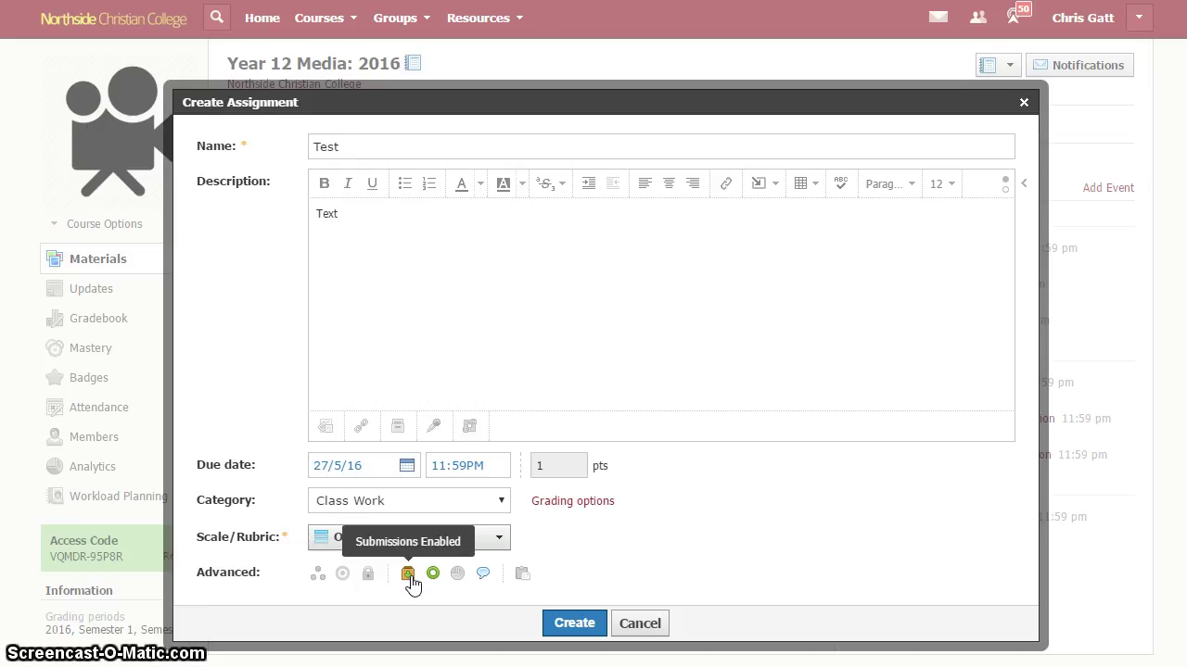
Replace the assignment's description with "Complete the maths test."
drag(375, 220, 282, 204)
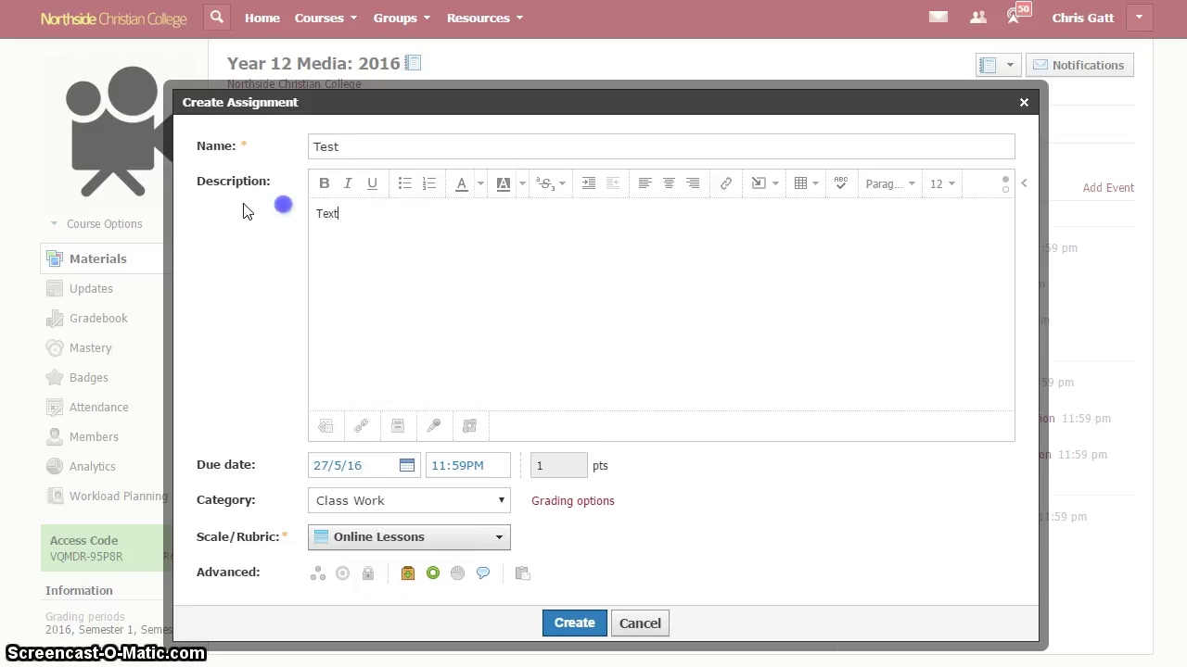
text(Complete t)
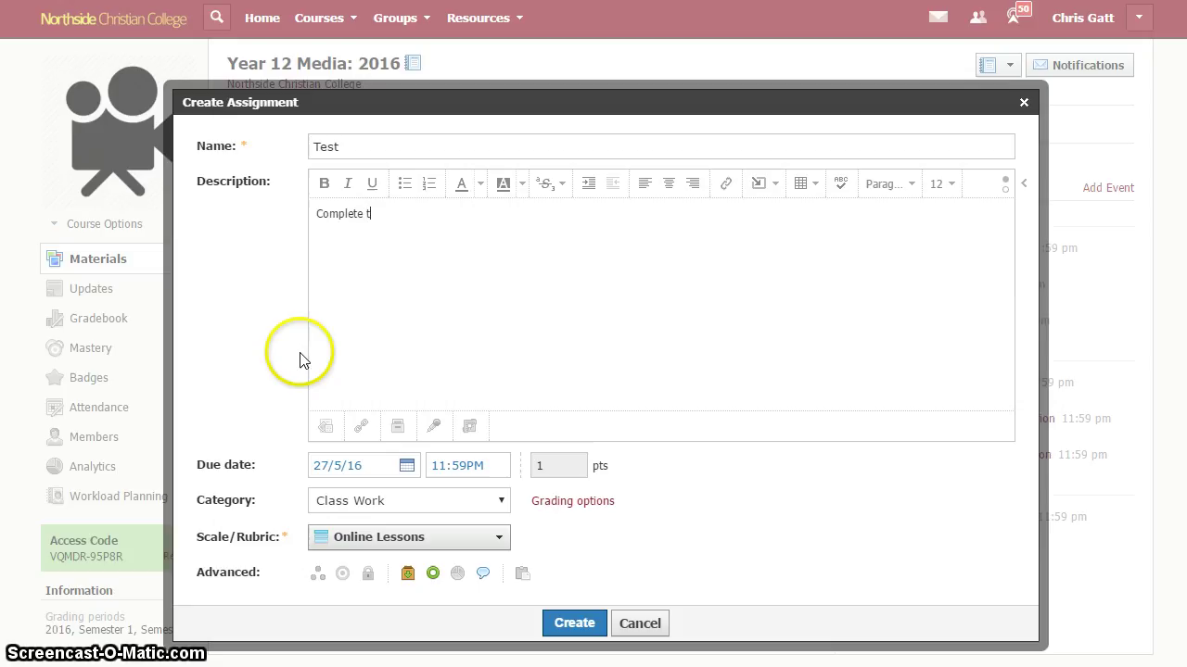
text(he maths test.)
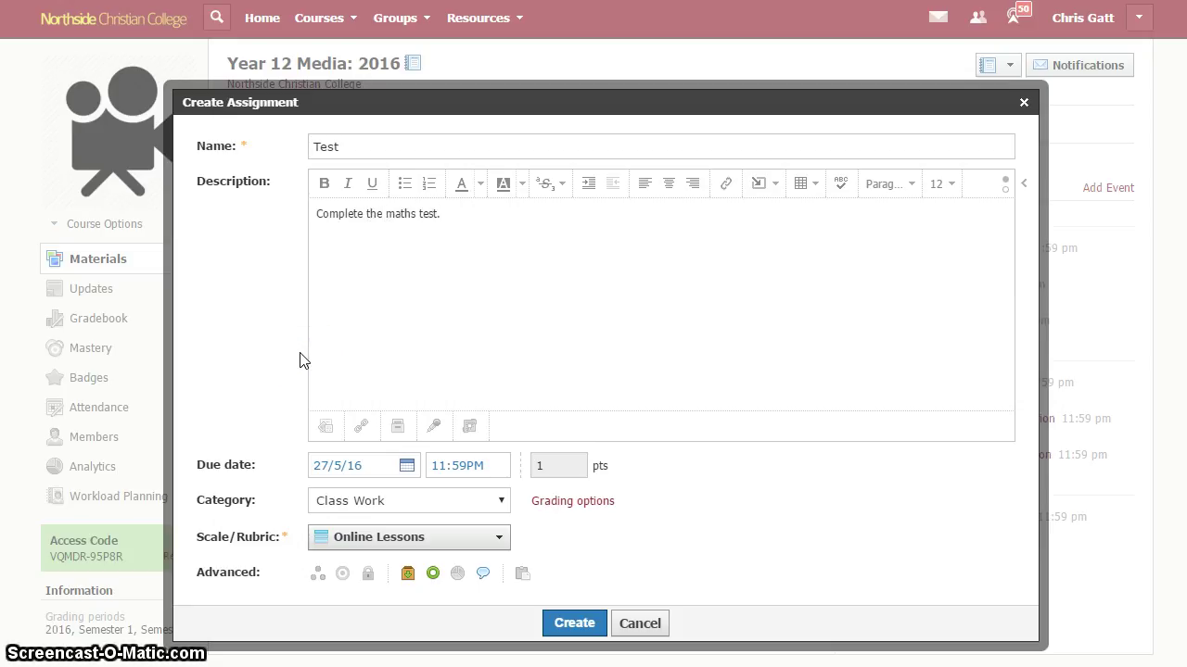
Set the assignment's category to Graded Assessment and disable student submissions
click(409, 572)
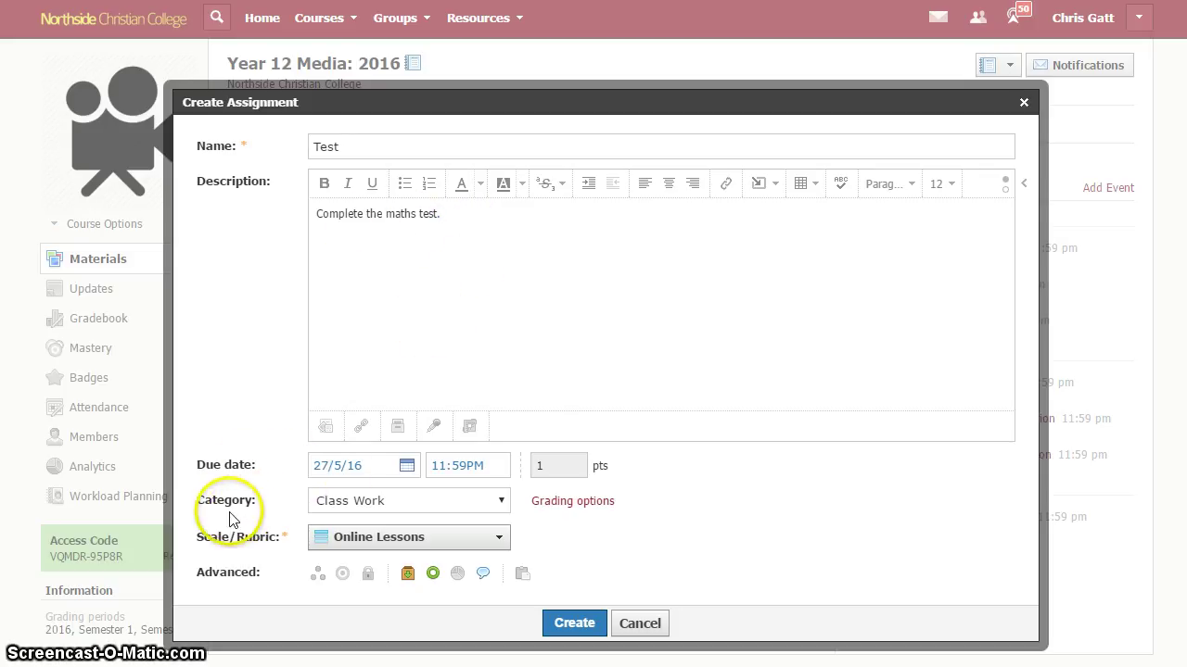
click(502, 505)
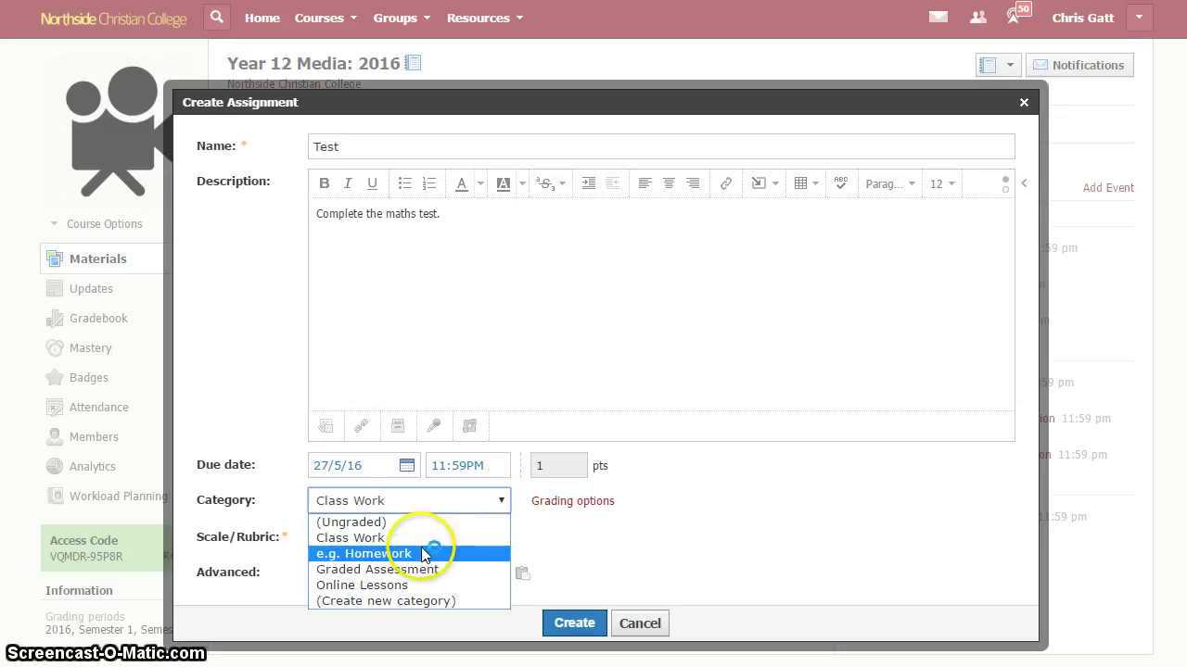
click(414, 569)
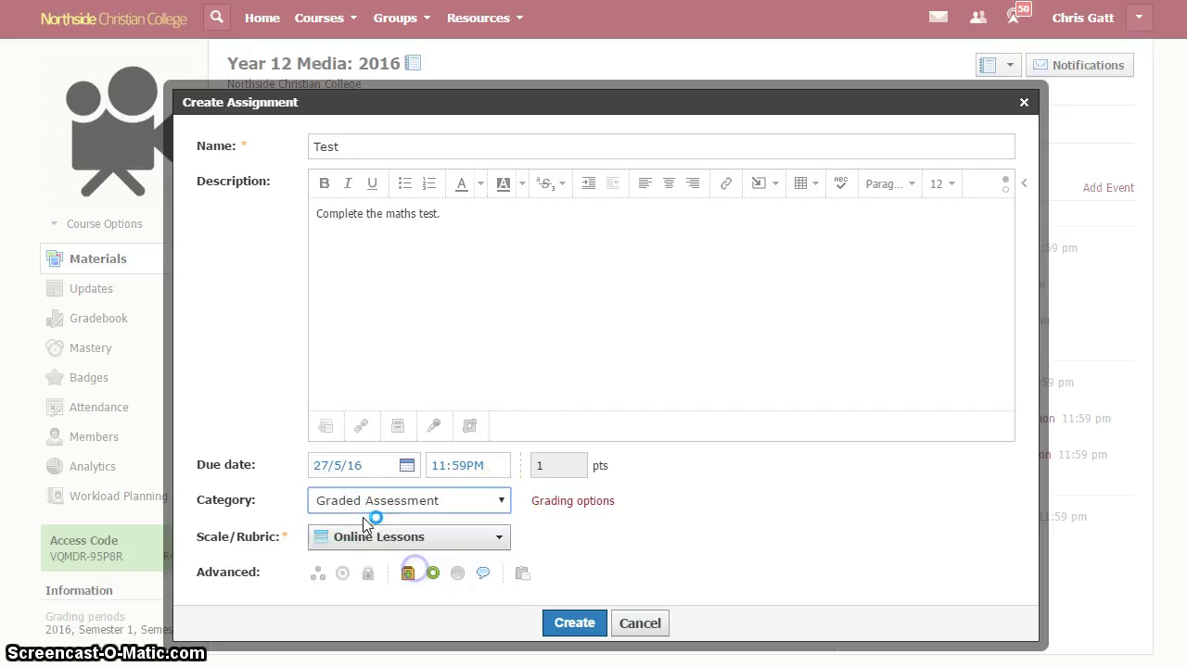
click(407, 575)
click(545, 367)
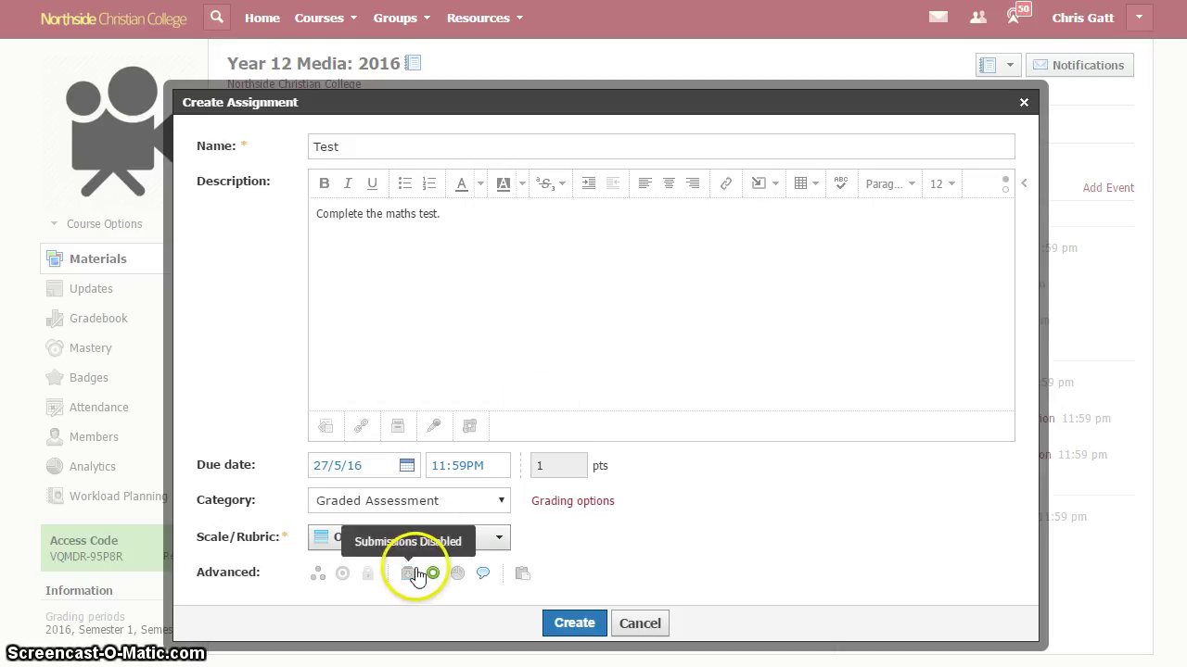
Set the assignment's category to (Ungraded) and enable submissions
click(485, 503)
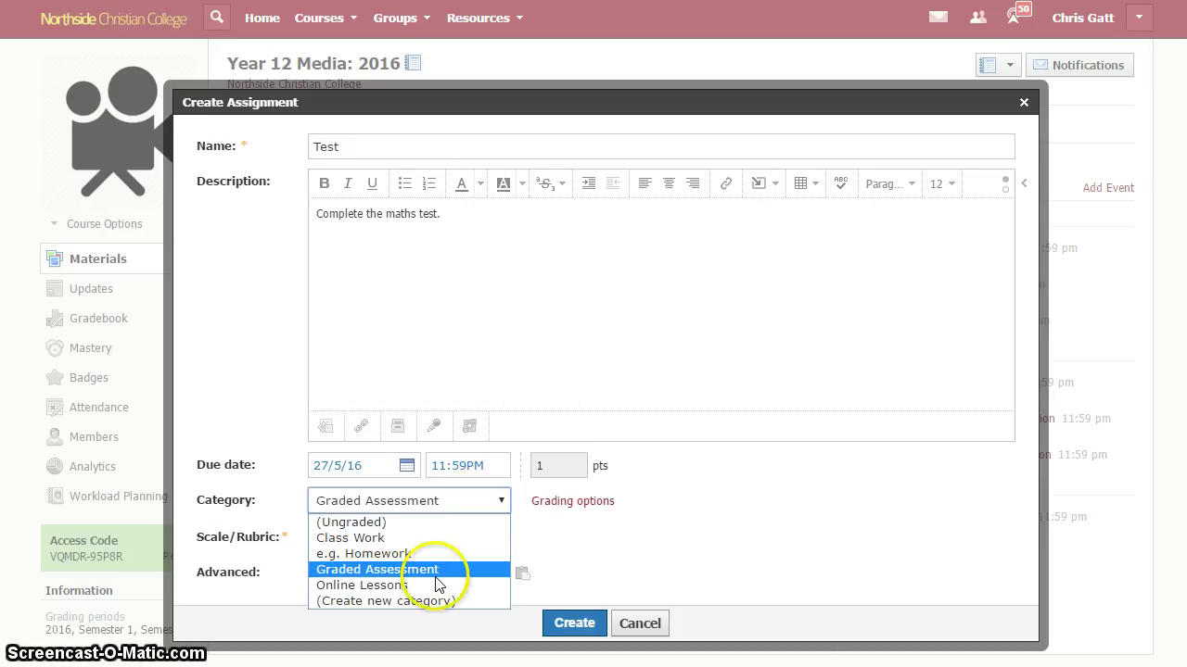
click(361, 524)
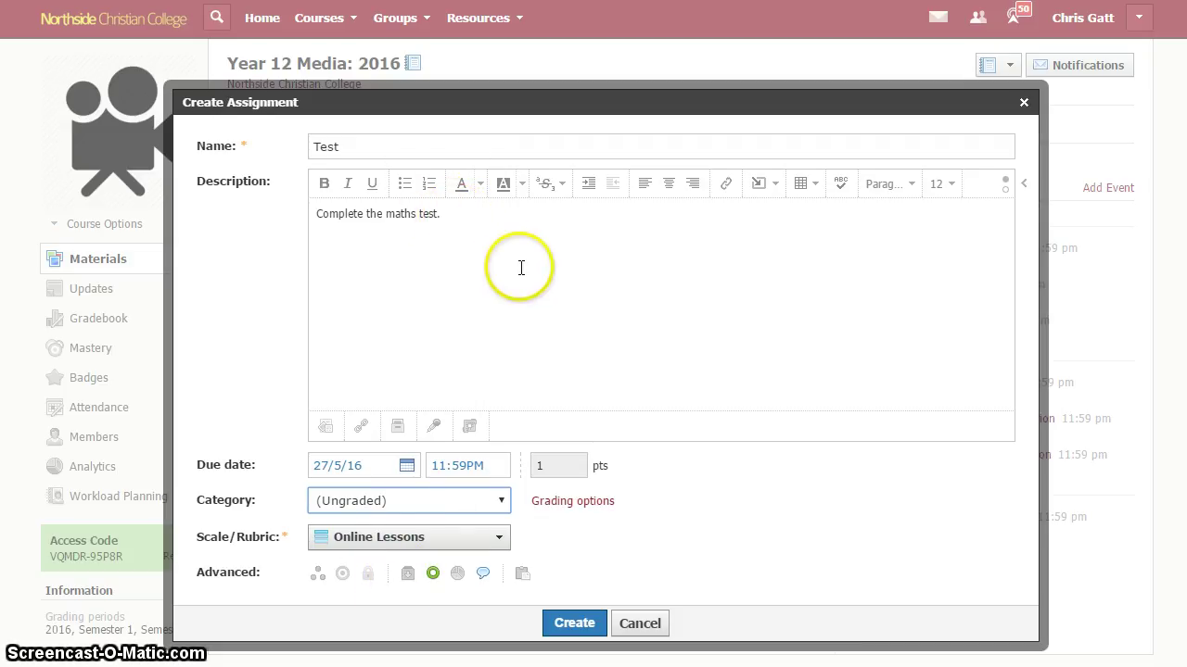
click(408, 574)
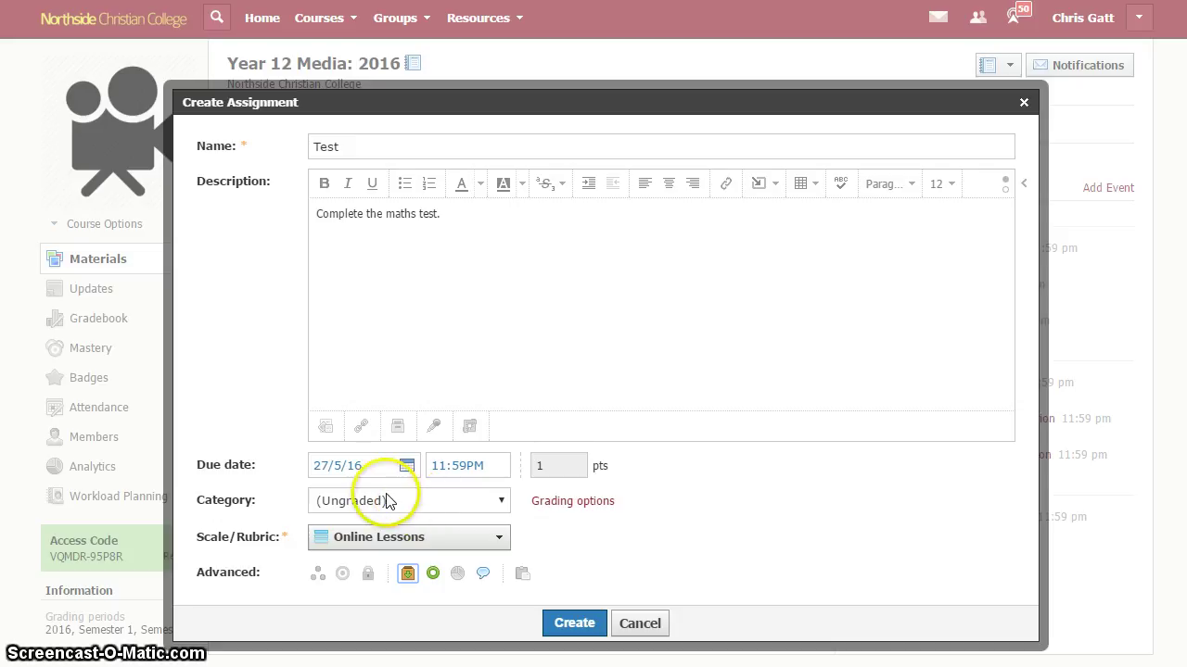
Set the assignment's category to Class Work and create the assignment
click(387, 500)
click(375, 538)
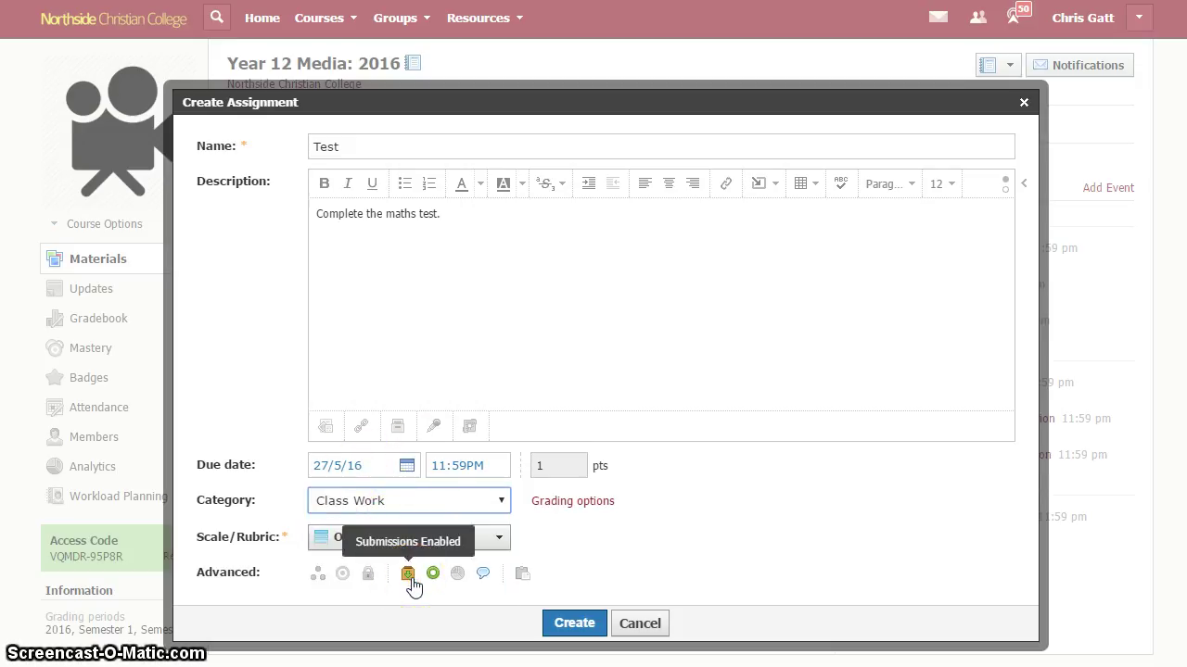
click(465, 458)
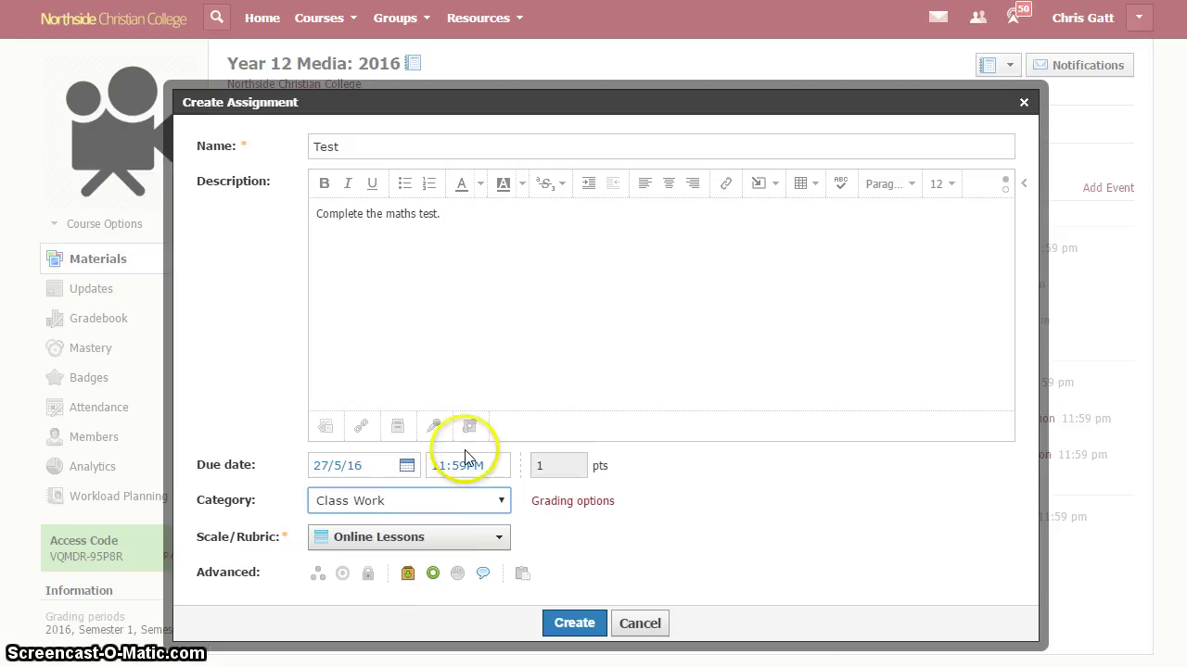
click(472, 383)
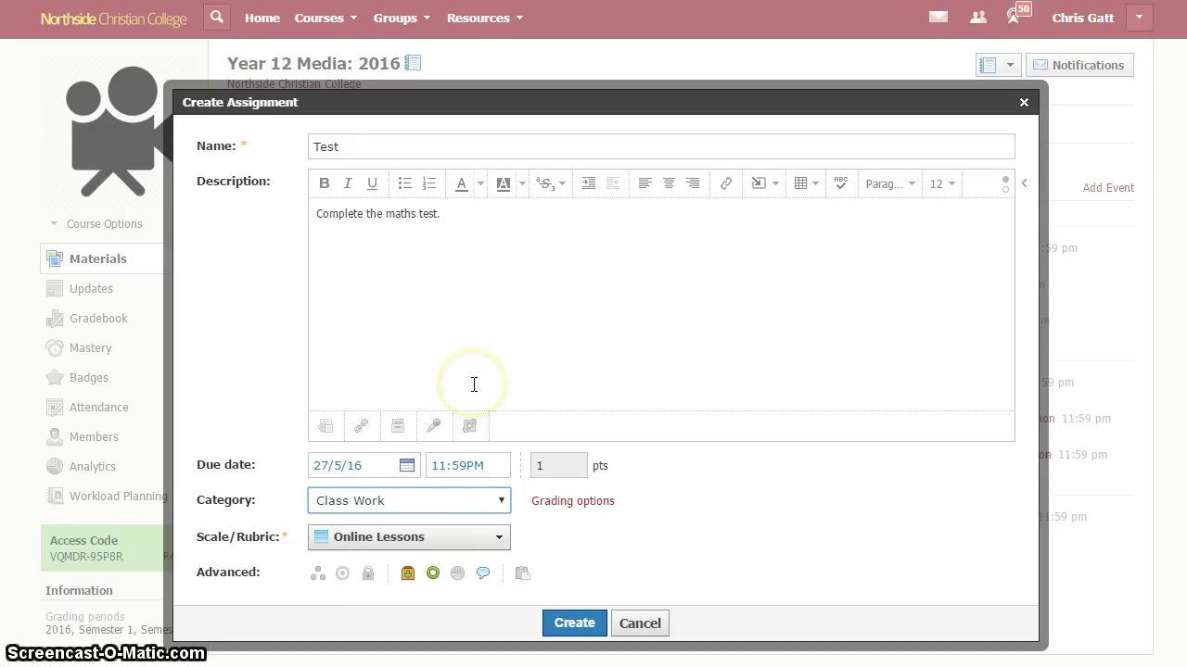
click(526, 443)
click(547, 387)
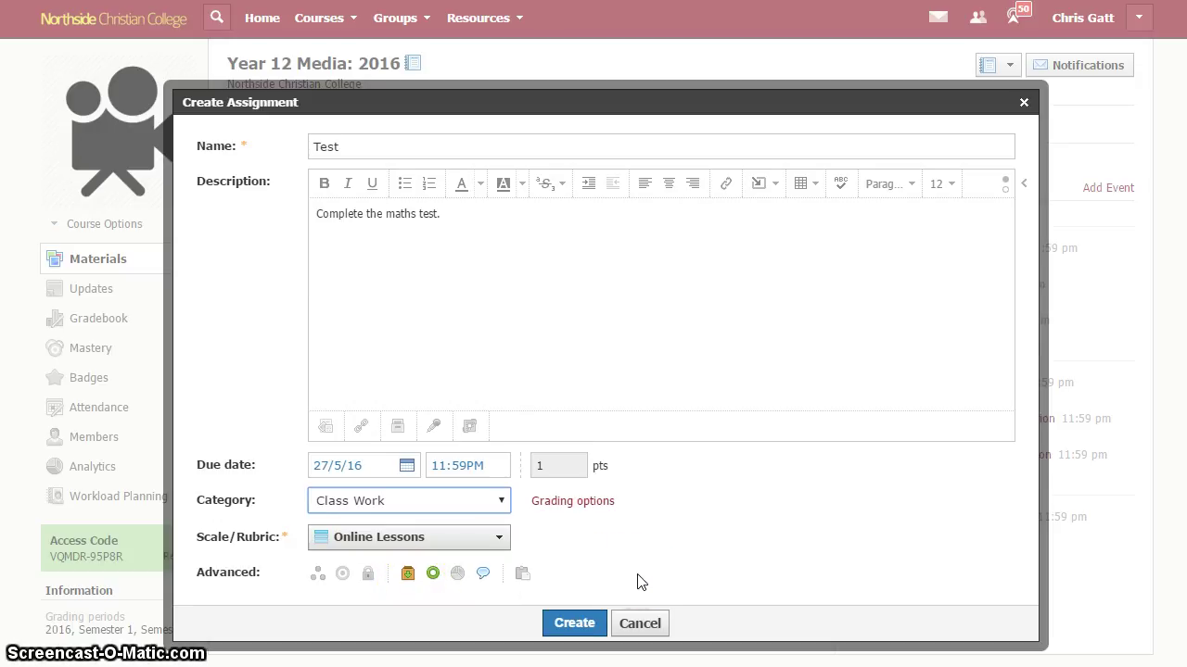
click(574, 623)
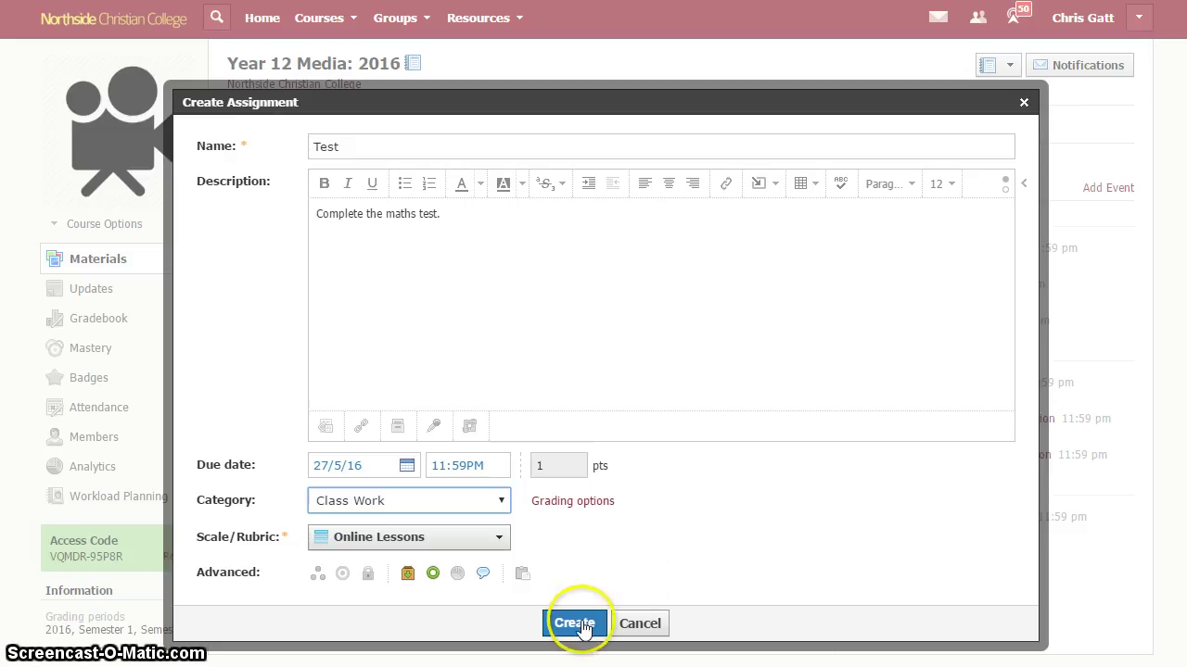